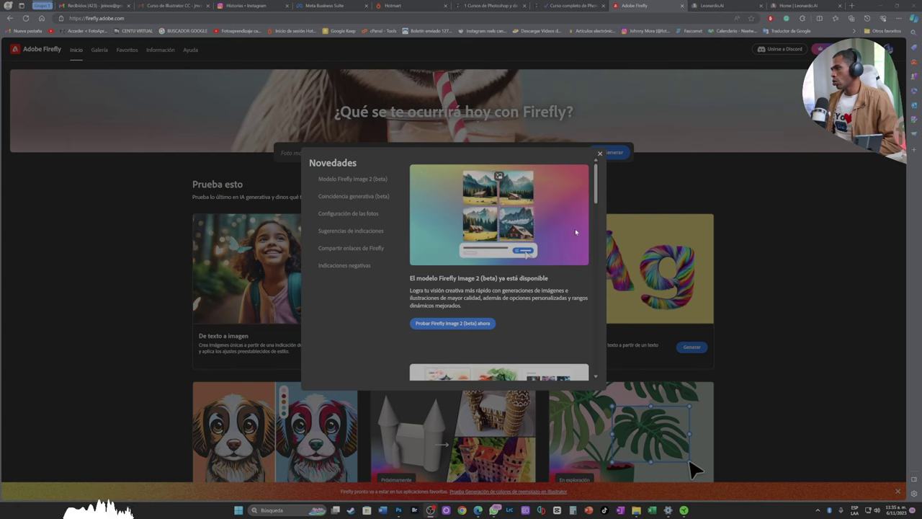
# Step: Scroll the Novedades announcements down to the Coincidencia generativa (beta) section
pyautogui.scroll(-1, 577, 232)
pyautogui.scroll(-5, 576, 232)
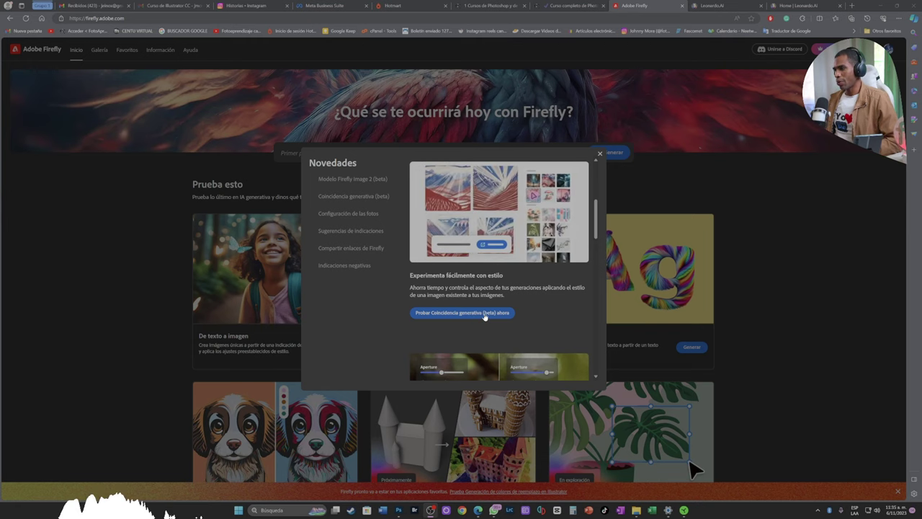
# Step: Open De texto a imagen and load the artisan pizza chef inspiration example
pyautogui.click(485, 313)
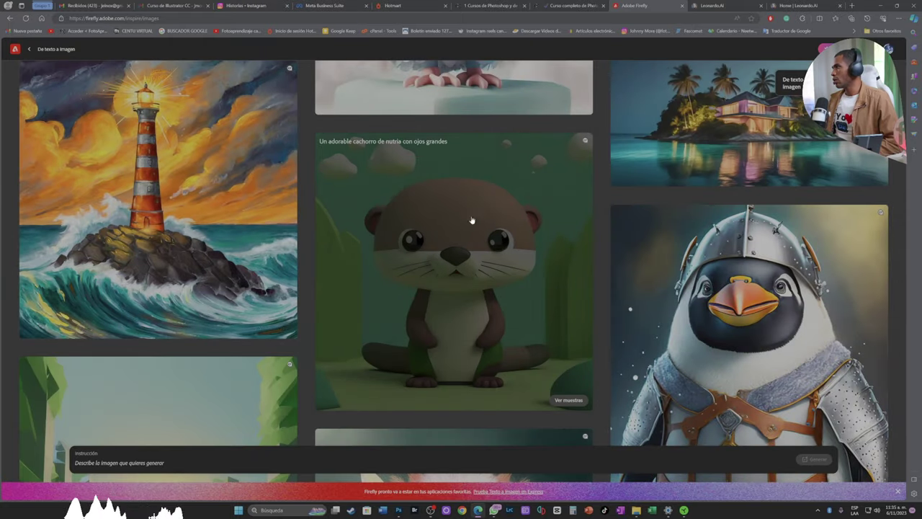
pyautogui.scroll(-5, 505, 216)
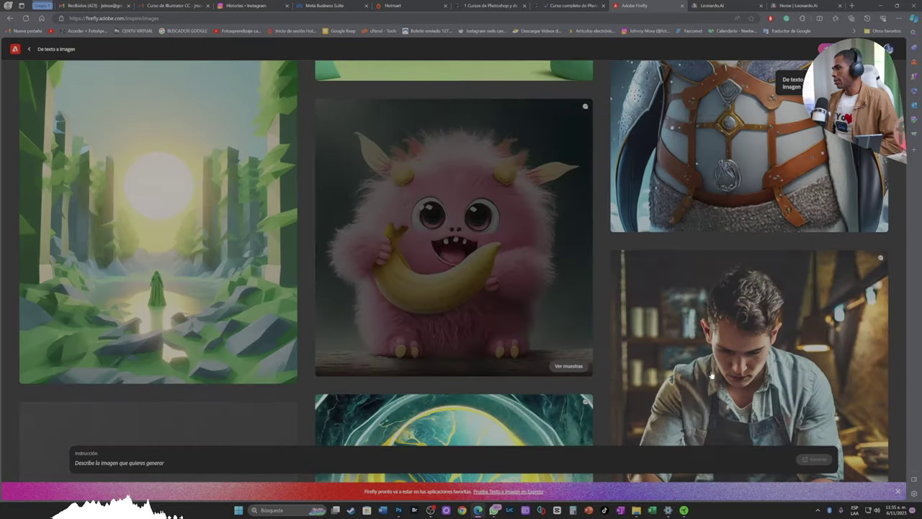
pyautogui.scroll(-3, 716, 268)
pyautogui.click(716, 268)
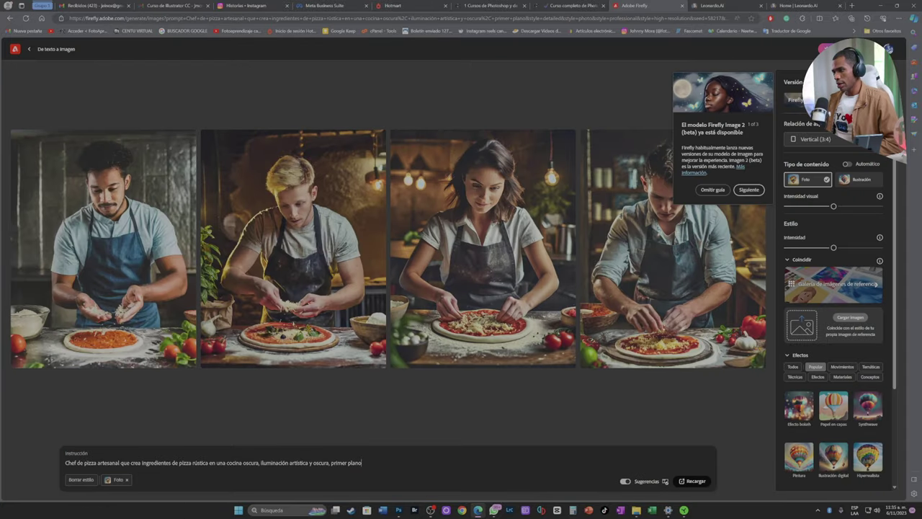
# Step: Replace 'pizza artesanal' with 'hamburgesa', regenerate, then start retyping the second 'pizza'
pyautogui.click(64, 465)
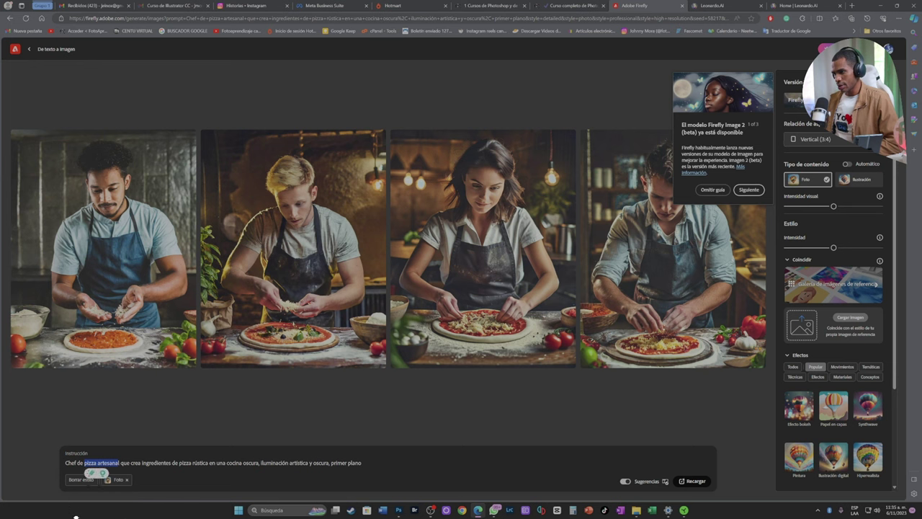
pyautogui.press('BackSpace')
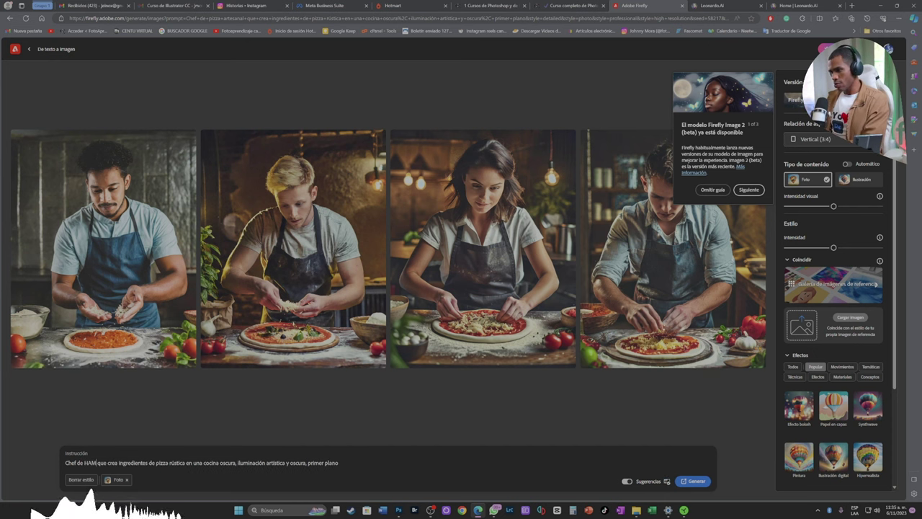
pyautogui.write('hamburg')
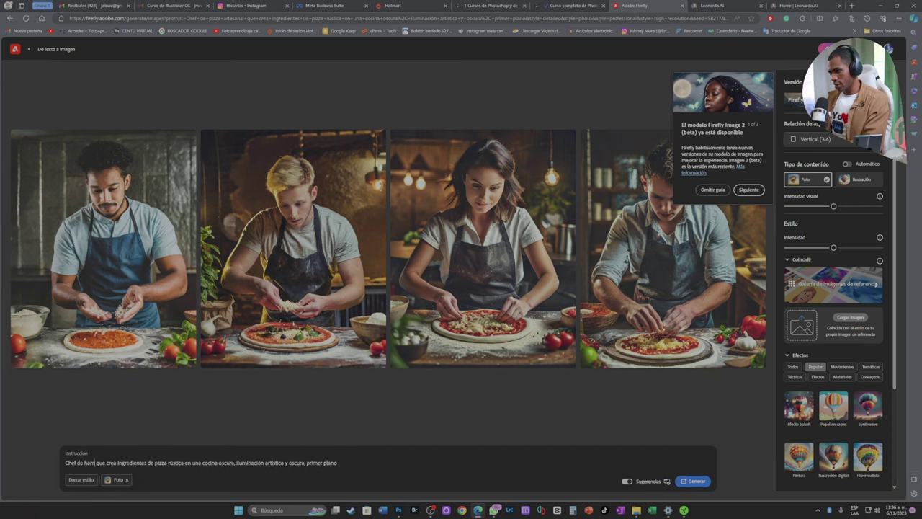
pyautogui.write('esa')
pyautogui.click(696, 482)
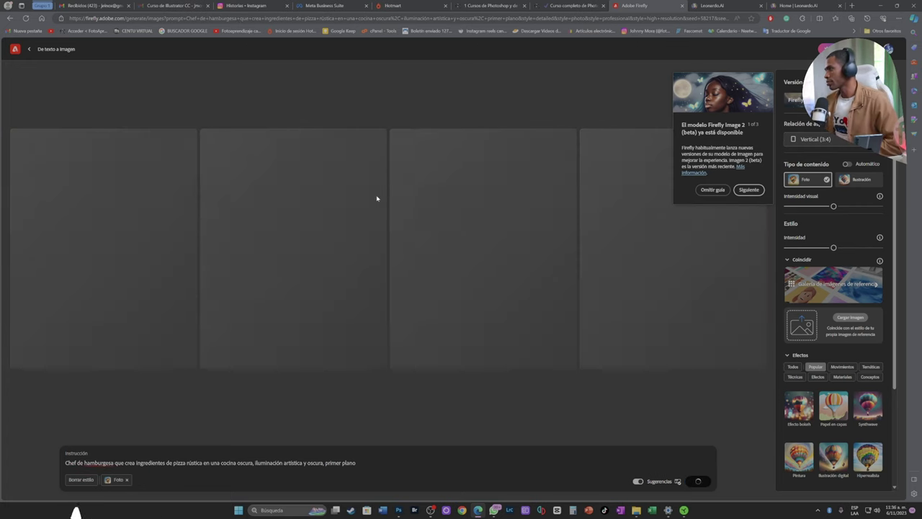
pyautogui.click(407, 72)
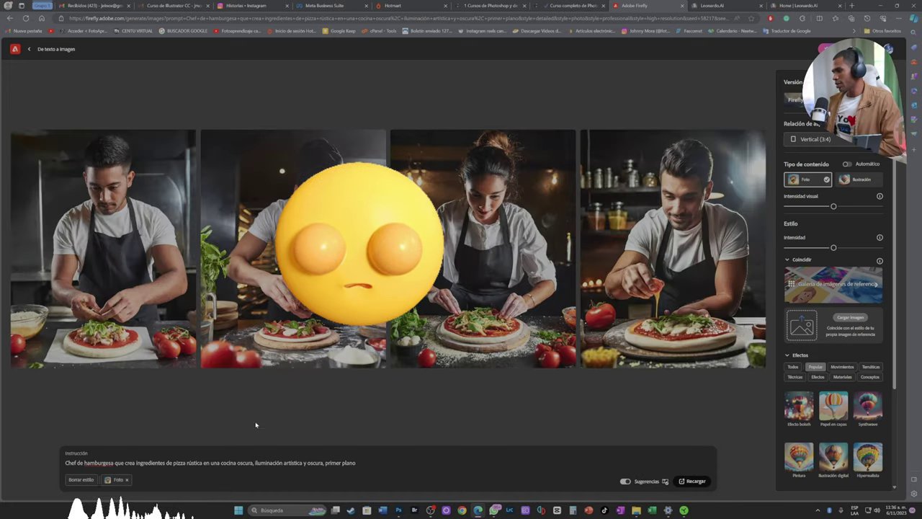
pyautogui.doubleClick(180, 463)
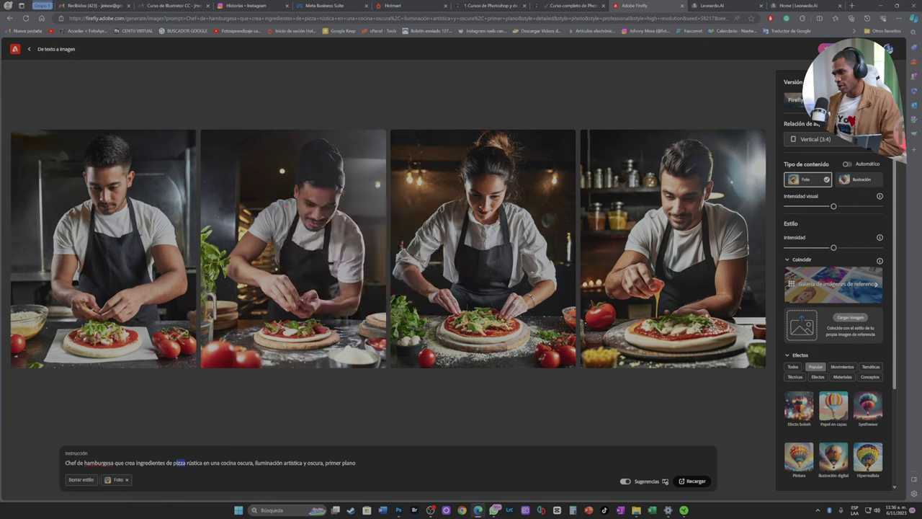
pyautogui.write('hams')
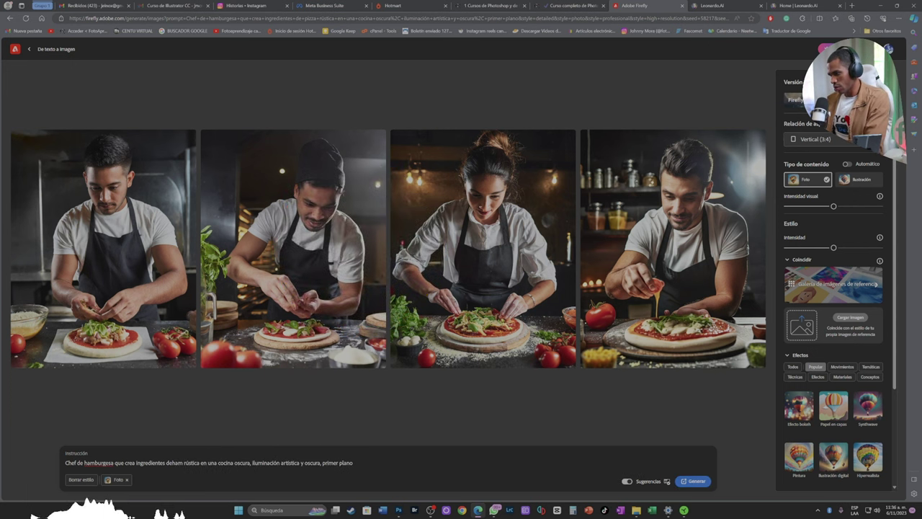
pyautogui.write('r')
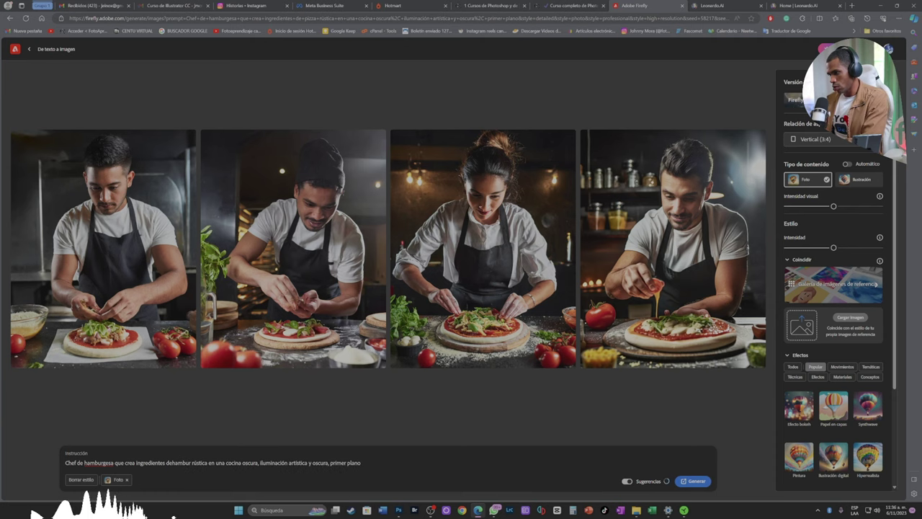
pyautogui.write('gesa')
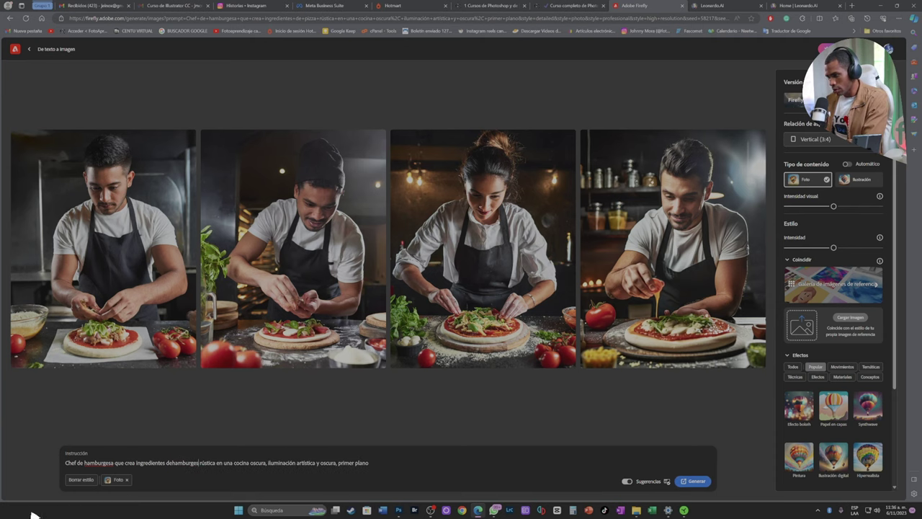
# Step: Regenerate the images and correct 'dehamburgesa' to 'de hamburguesa' using the spelling suggestion
pyautogui.click(697, 483)
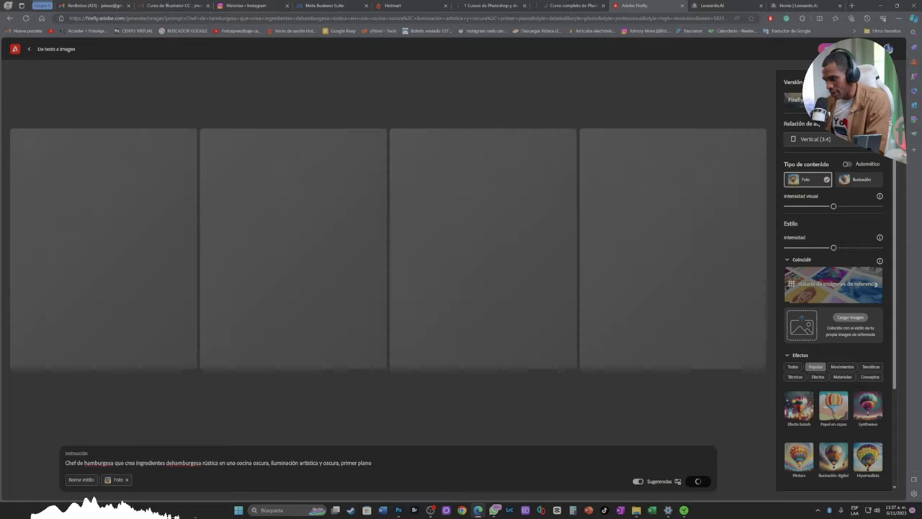
pyautogui.click(184, 462)
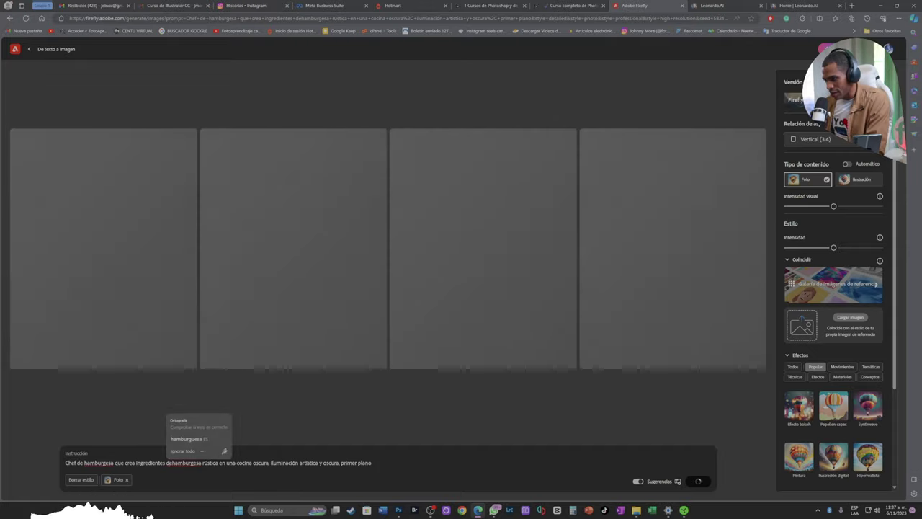
pyautogui.click(186, 439)
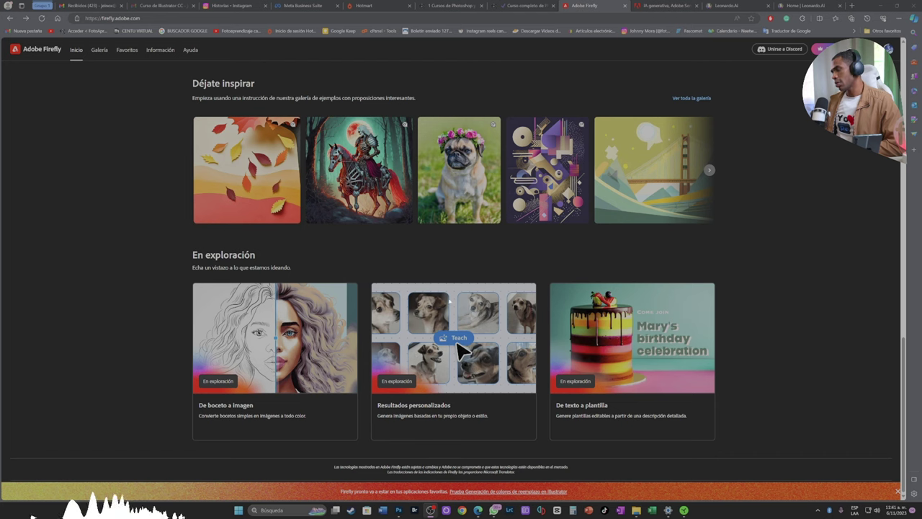
pyautogui.scroll(3, 663, 350)
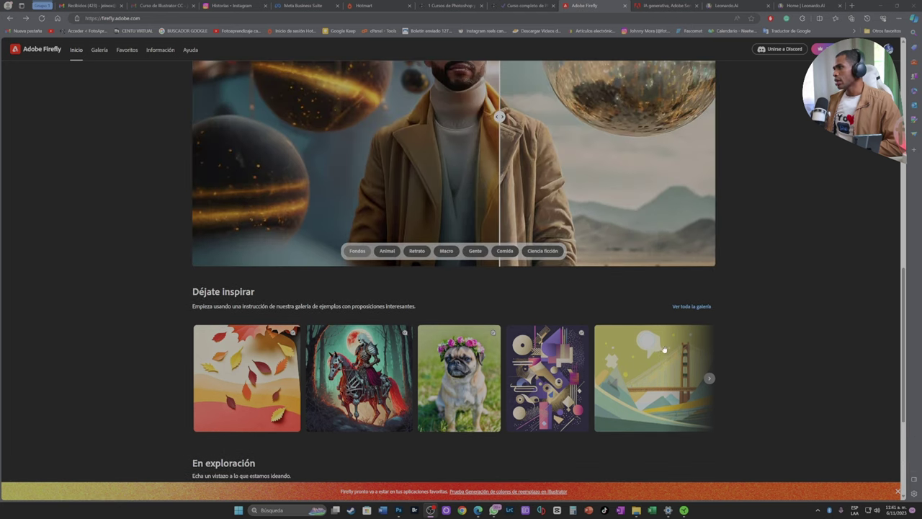
pyautogui.scroll(3, 664, 350)
pyautogui.scroll(1, 659, 339)
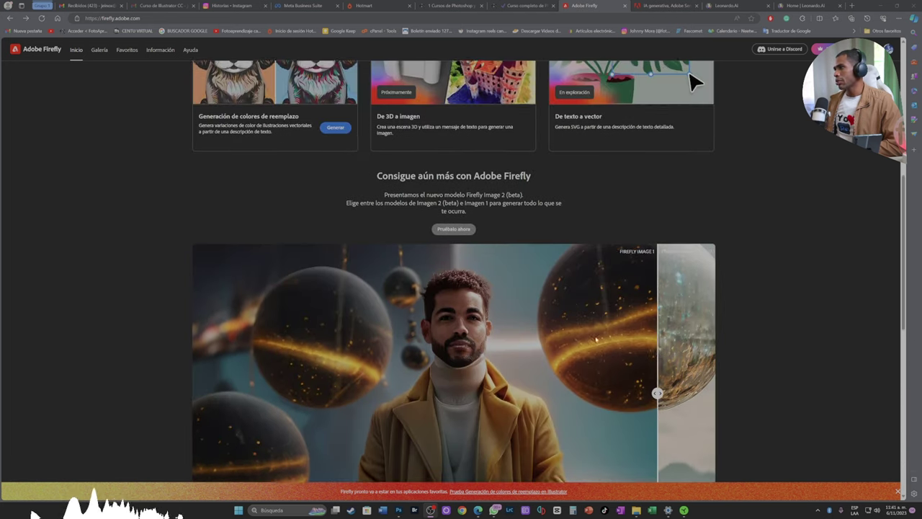
pyautogui.scroll(2, 799, 246)
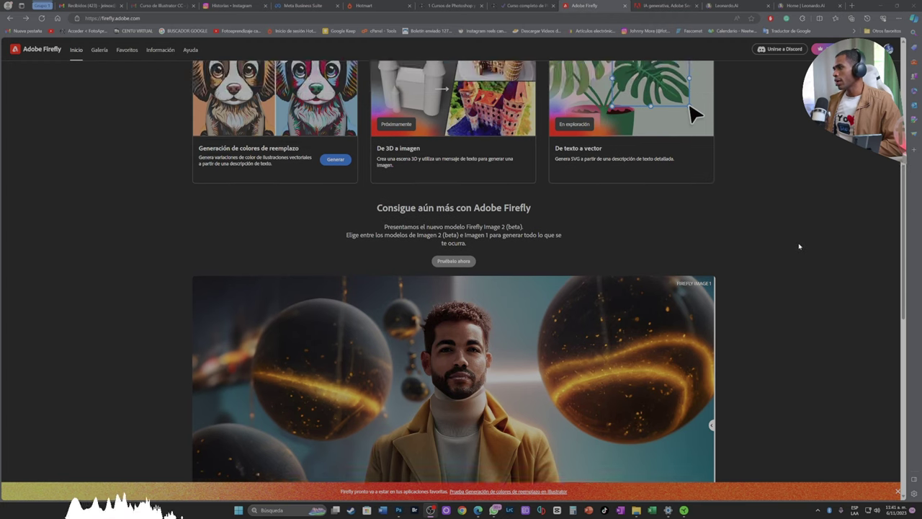
pyautogui.scroll(-2, 713, 313)
pyautogui.scroll(-1, 712, 321)
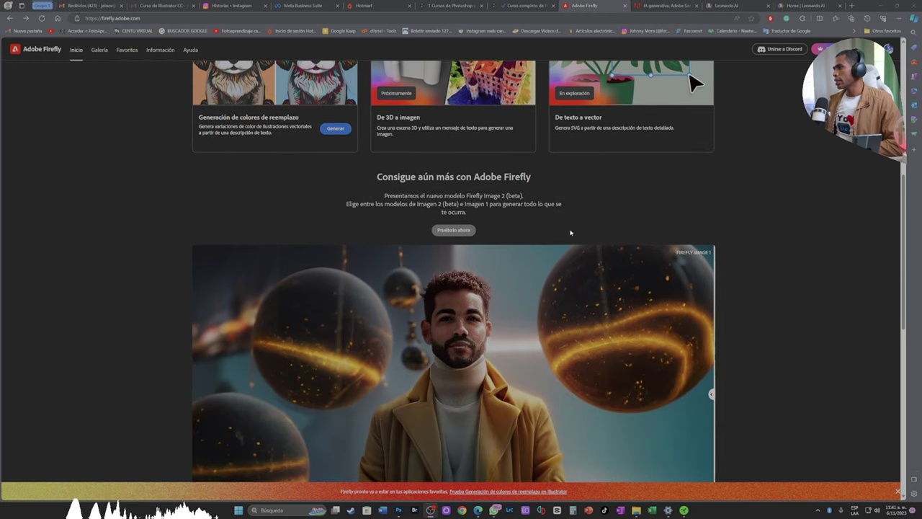
pyautogui.scroll(-1, 487, 242)
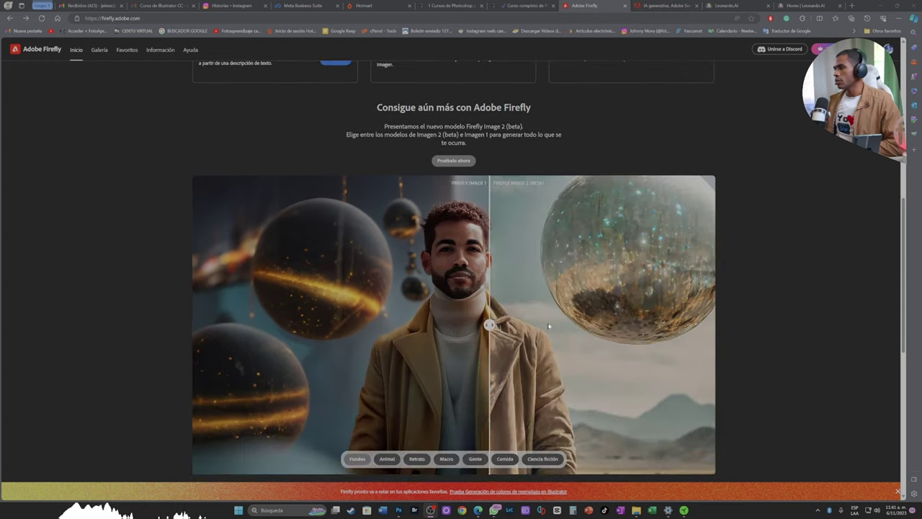
# Step: Open the De texto a imagen page via Pruébalo ahora and browse its sample image gallery
pyautogui.click(457, 161)
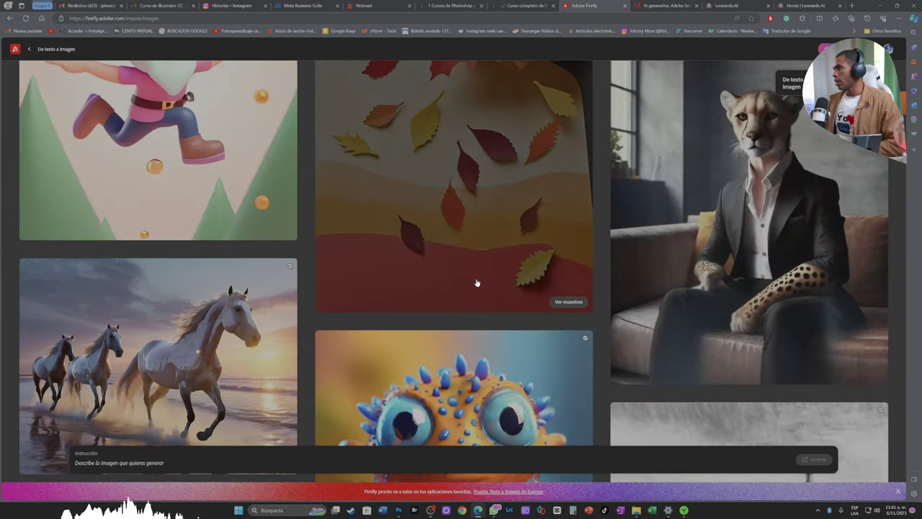
pyautogui.scroll(1, 498, 319)
pyautogui.scroll(3, 498, 302)
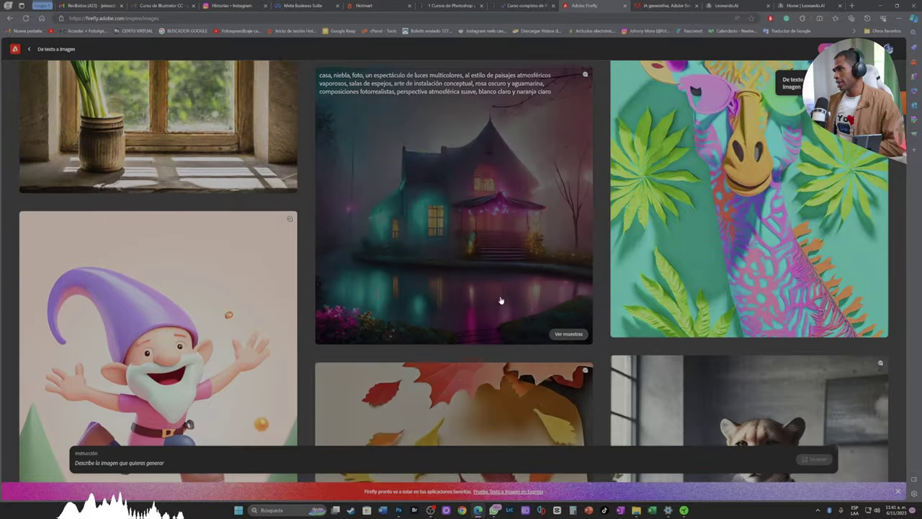
pyautogui.scroll(2, 420, 303)
pyautogui.scroll(2, 418, 301)
pyautogui.scroll(2, 417, 301)
pyautogui.scroll(2, 418, 301)
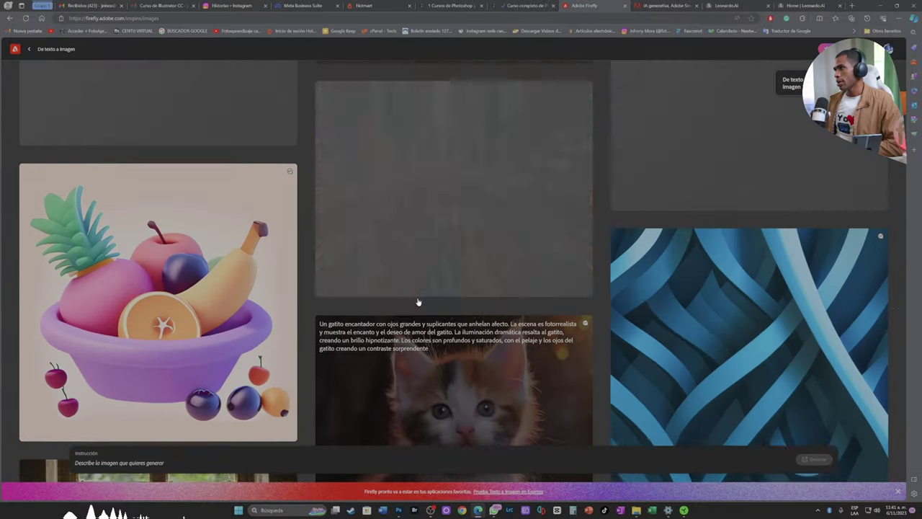
pyautogui.scroll(3, 418, 301)
pyautogui.scroll(3, 417, 302)
pyautogui.scroll(3, 520, 273)
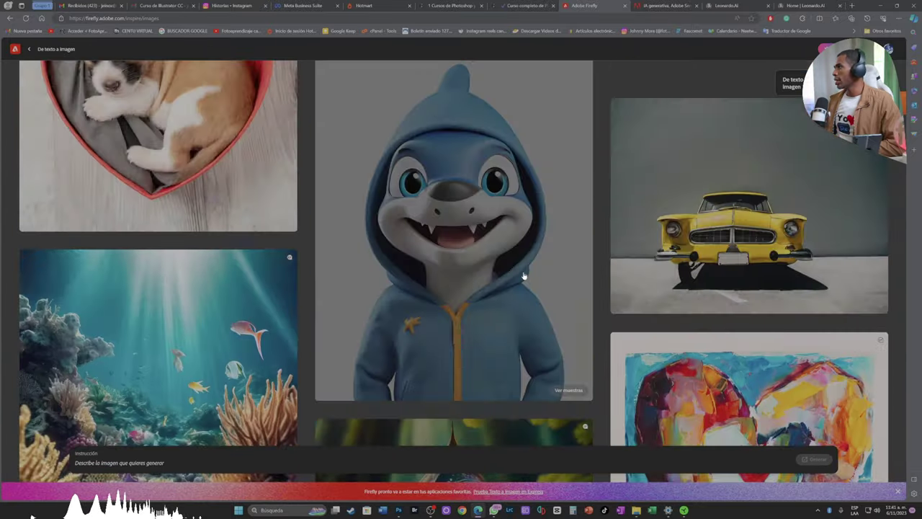
pyautogui.scroll(3, 568, 311)
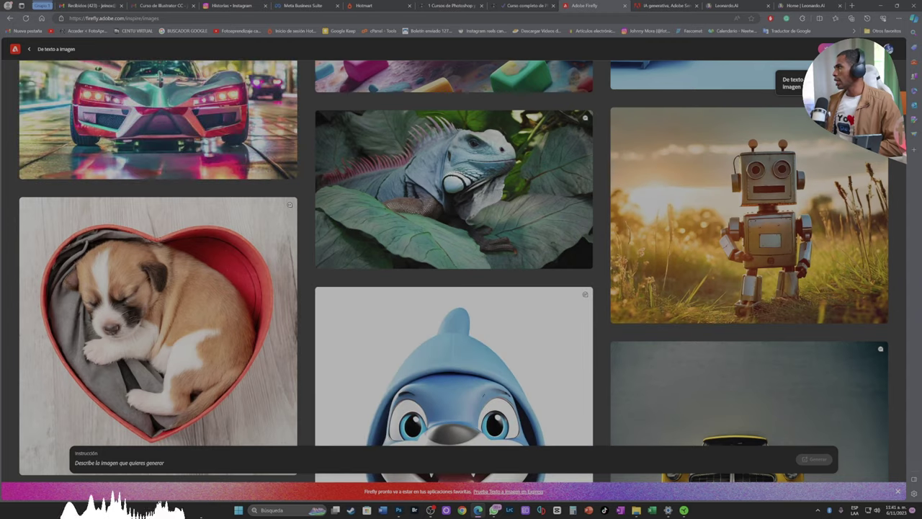
pyautogui.scroll(3, 627, 307)
pyautogui.scroll(5, 603, 278)
pyautogui.scroll(5, 551, 364)
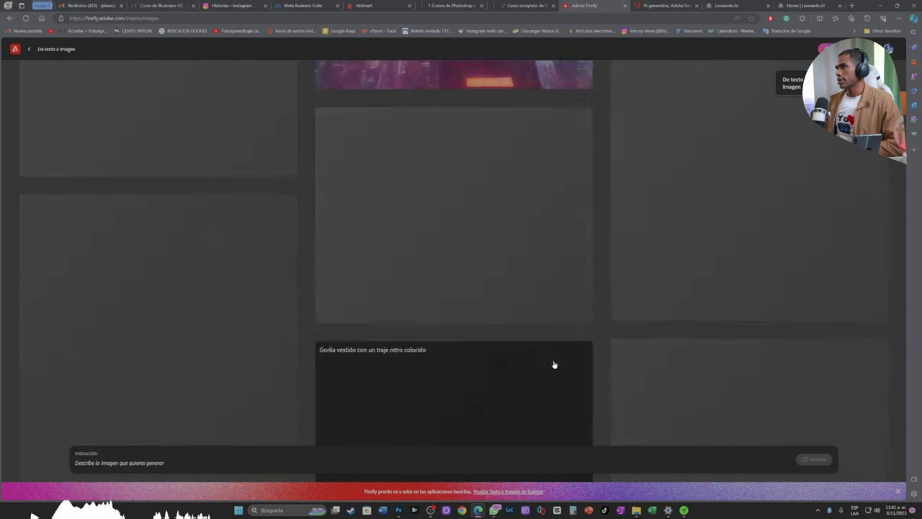
pyautogui.scroll(3, 838, 309)
pyautogui.scroll(5, 741, 203)
pyautogui.scroll(5, 662, 237)
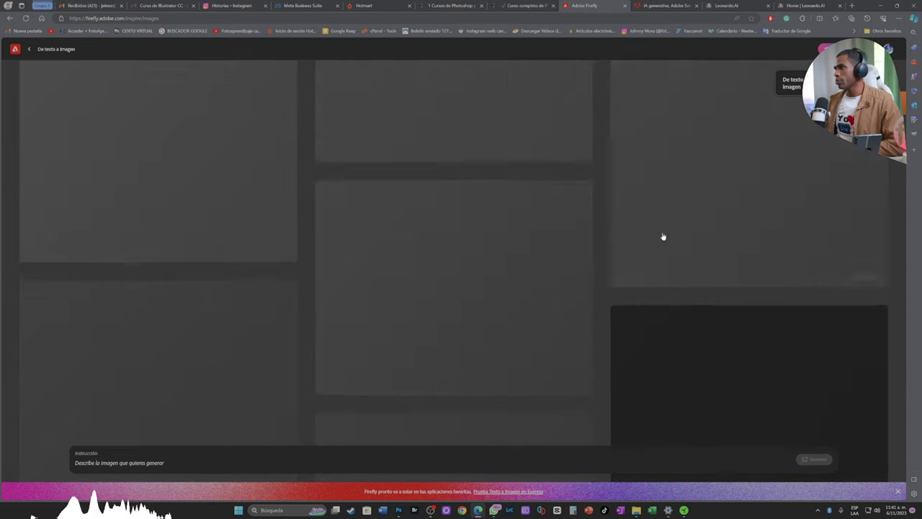
pyautogui.scroll(5, 644, 257)
pyautogui.scroll(5, 628, 273)
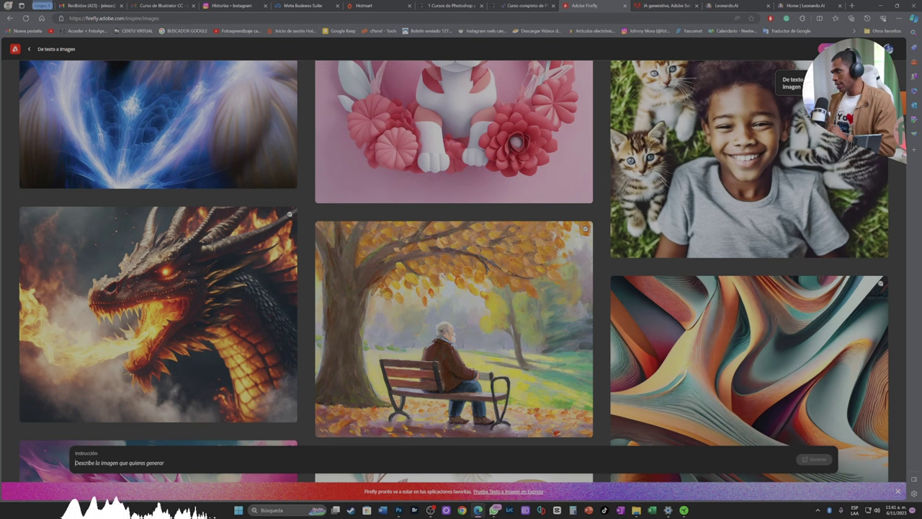
# Step: Generate images for 'Crea una imagen de un niño jugando con muchos gatitos en un parque'
pyautogui.write('Crea una imagen de un niñop jugando con muchgos')
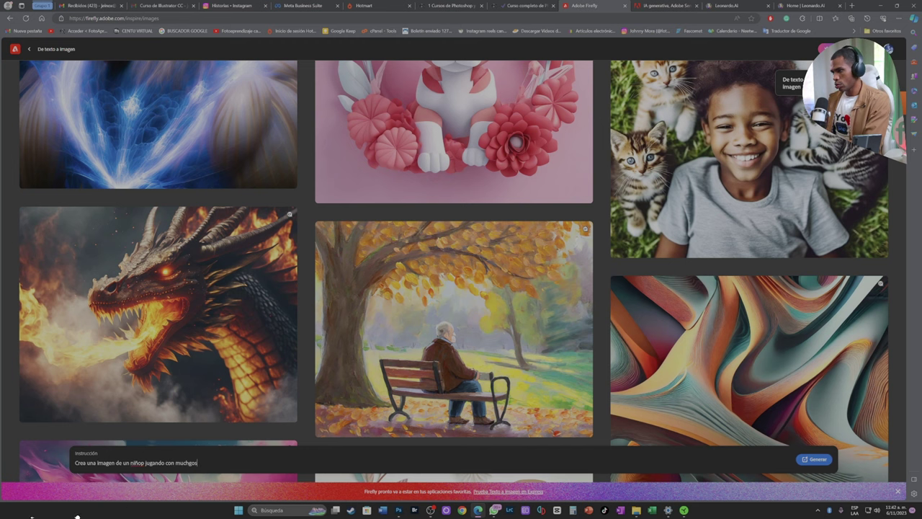
pyautogui.write('gatitos en un parque')
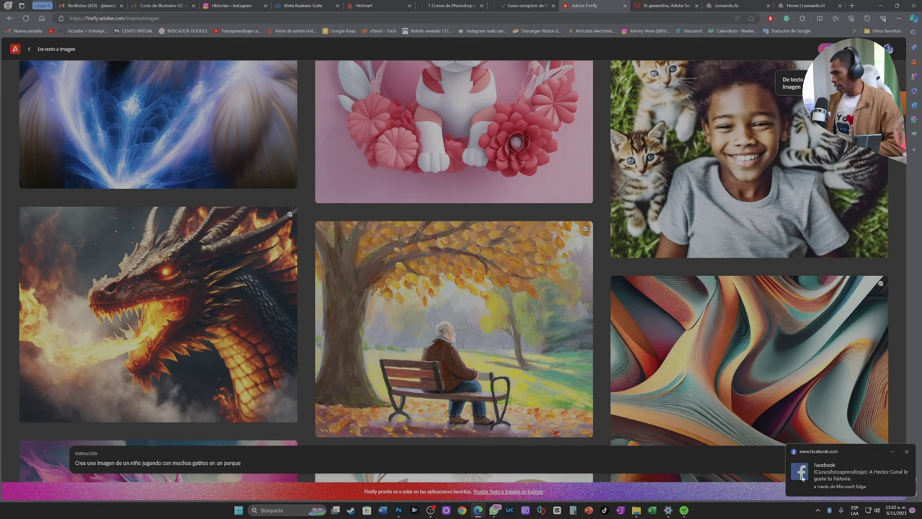
pyautogui.click(906, 454)
pyautogui.press('Return')
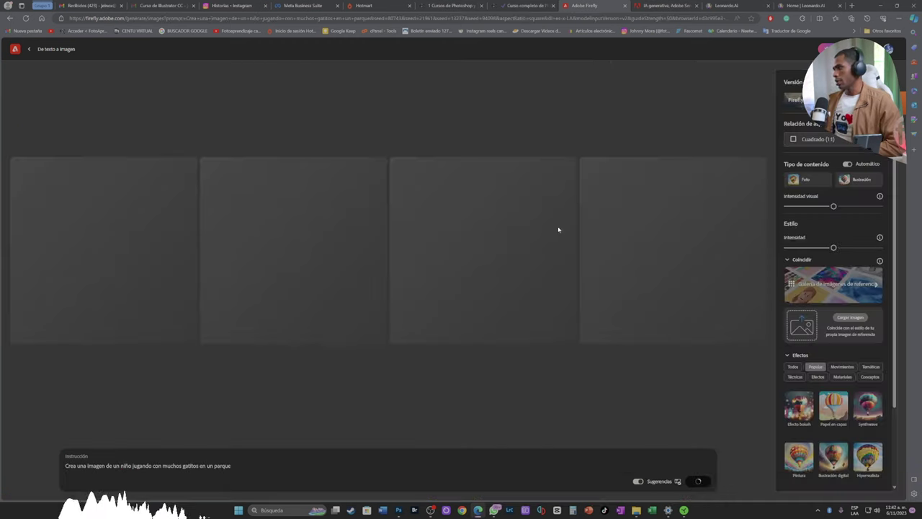